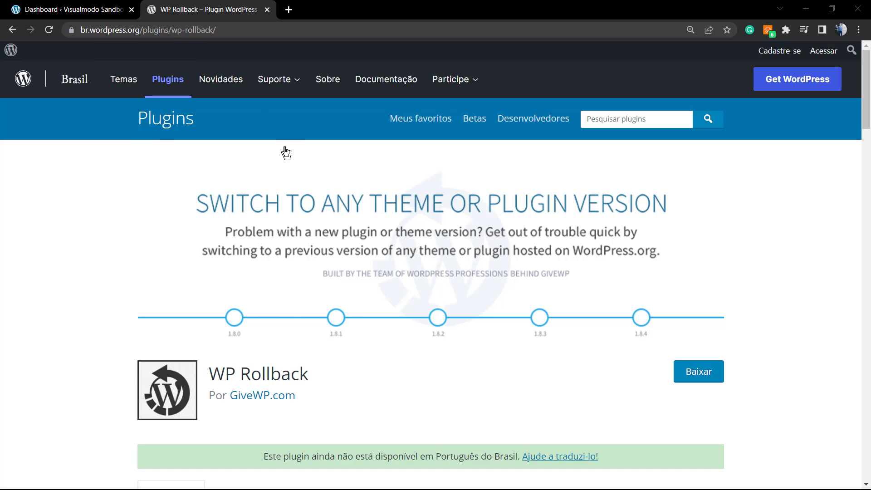
# - Switch from the WP Rollback page to the site's admin Dashboard tab with Ctrl+Shift+Tab
pyautogui.hotkey('ctrl', 'shift', 'Tab')
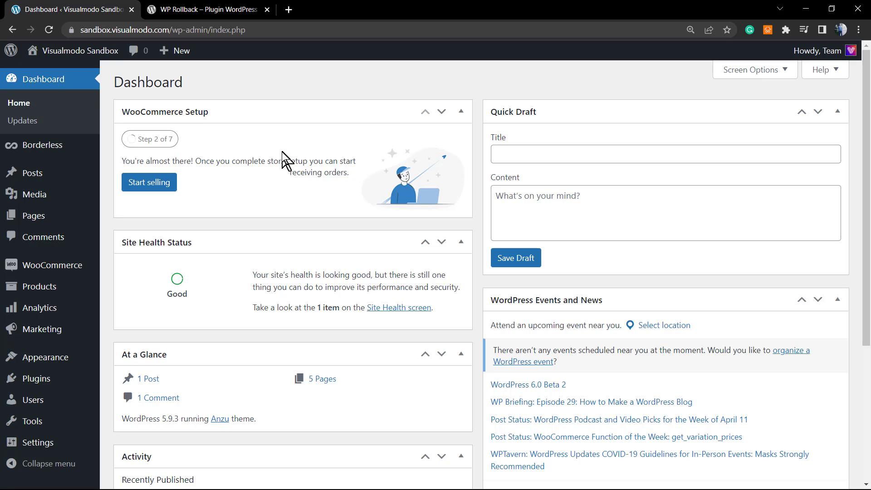
# - Return to the WP Rollback plugin page and review its title and description
pyautogui.click(251, 10)
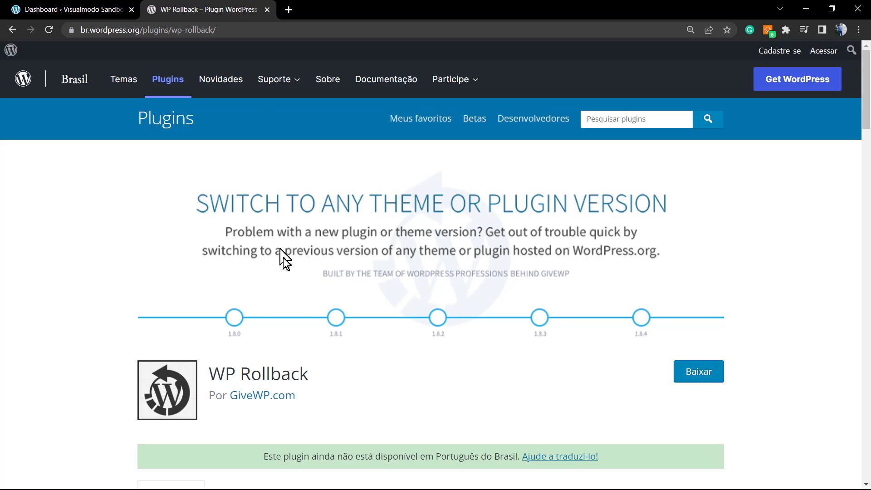
pyautogui.tripleClick(278, 373)
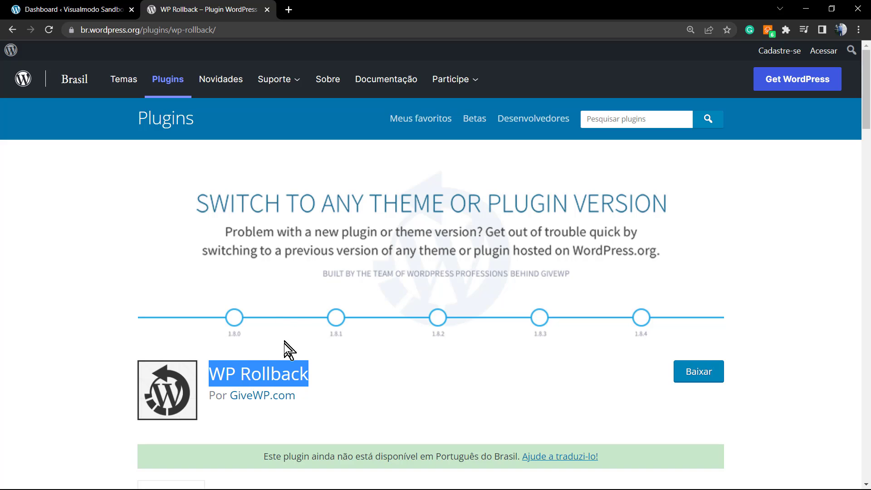
pyautogui.click(273, 368)
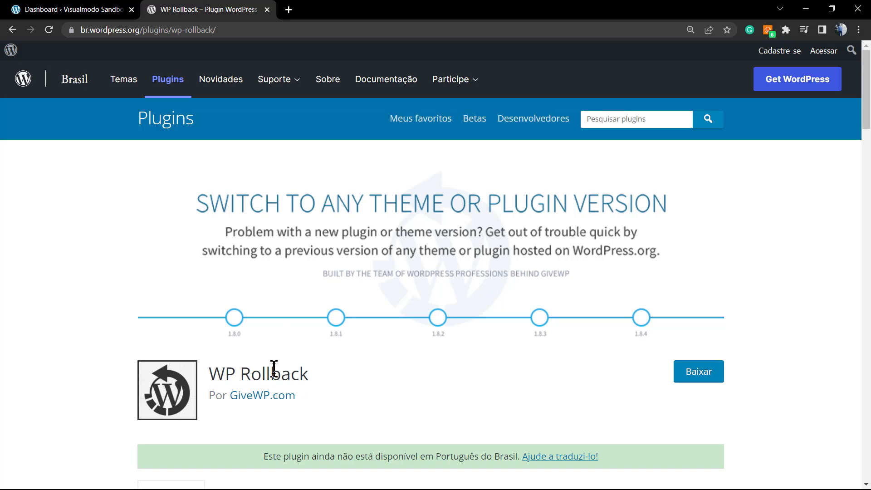
pyautogui.tripleClick(274, 369)
pyautogui.click(322, 389)
pyautogui.tripleClick(279, 364)
pyautogui.hotkey('ctrl', 'c')
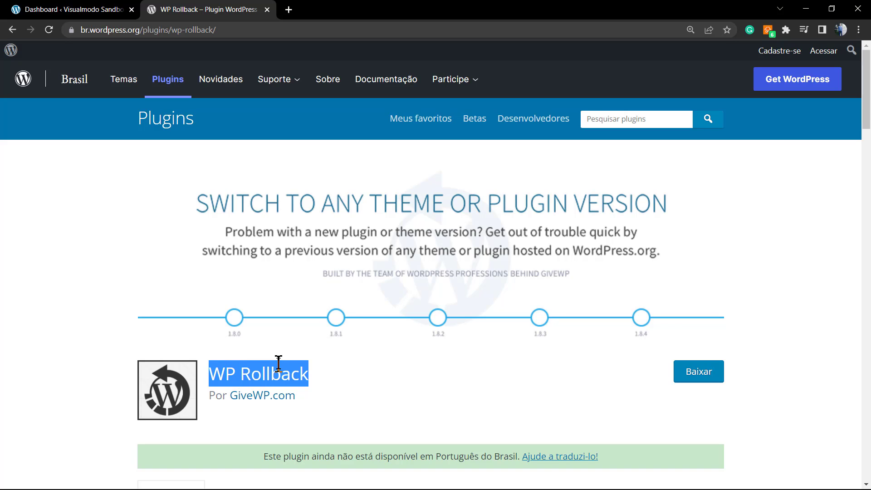
pyautogui.scroll(-6, 372, 334)
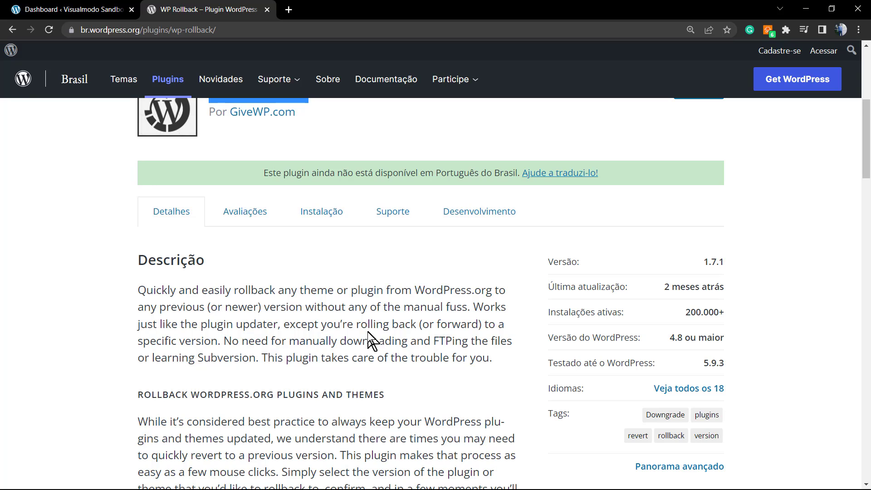
pyautogui.scroll(5, 367, 332)
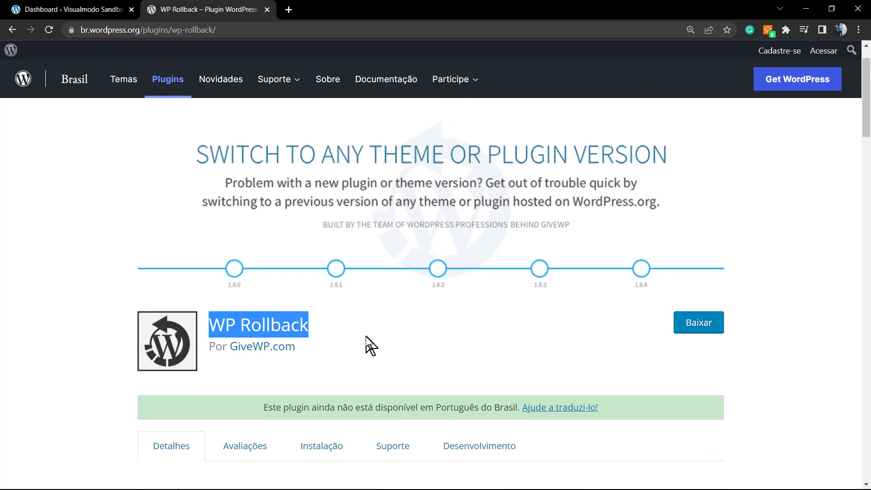
pyautogui.scroll(1, 371, 346)
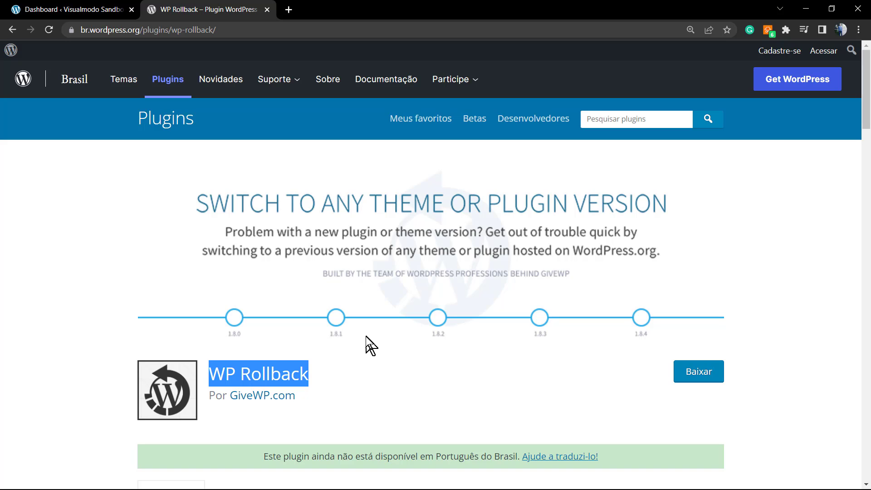
# - Go back to the admin Dashboard and open Plugins > Add New
pyautogui.click(68, 9)
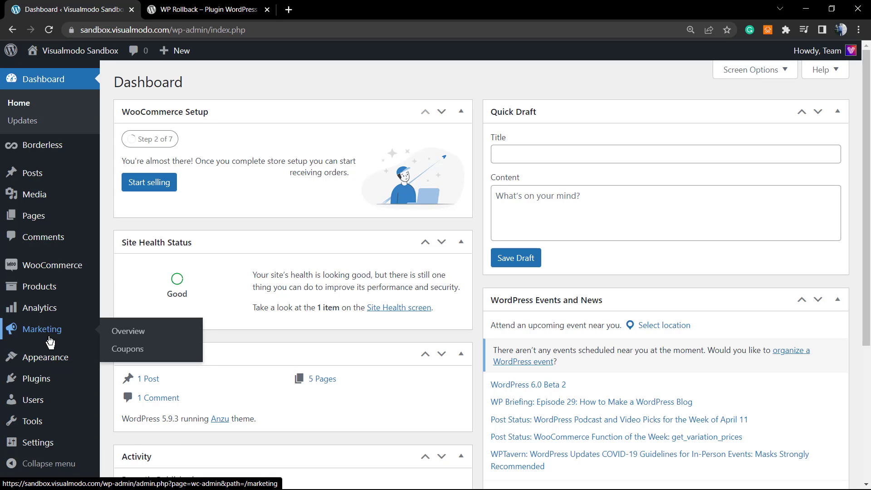
pyautogui.moveTo(57, 381)
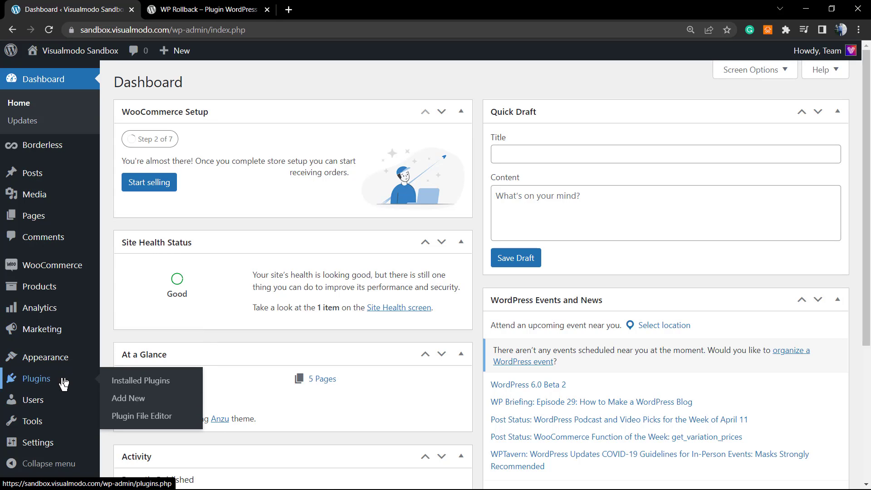
pyautogui.click(149, 404)
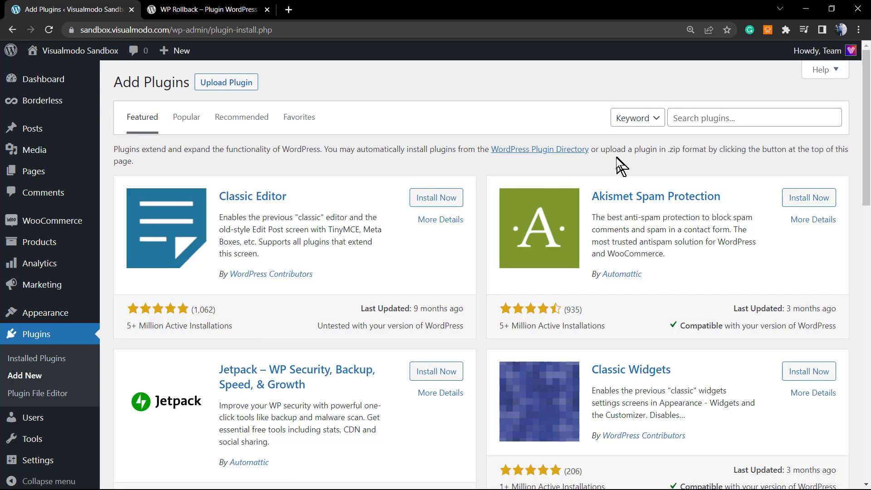
# - Search the plugin directory for WP Rollback, then install and activate version 1.7.1
pyautogui.click(739, 122)
pyautogui.hotkey('ctrl', 'v')
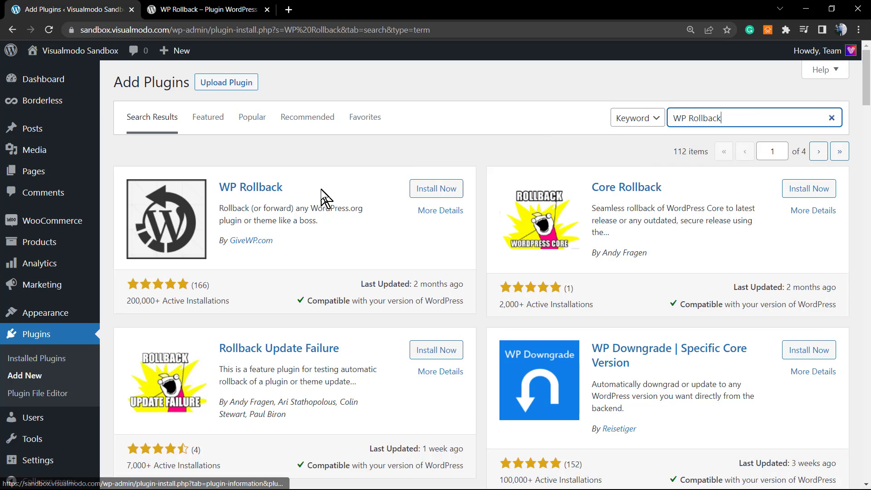
pyautogui.moveTo(299, 190); pyautogui.dragTo(227, 189)
pyautogui.click(307, 191)
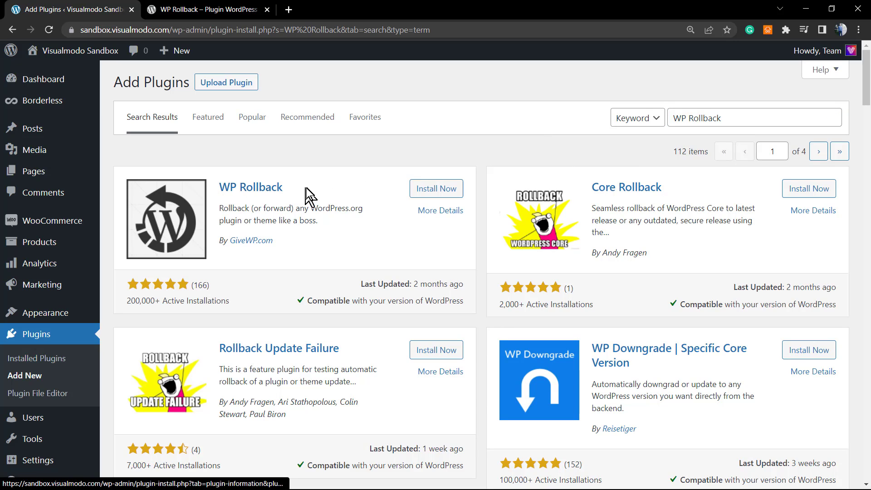
pyautogui.click(432, 189)
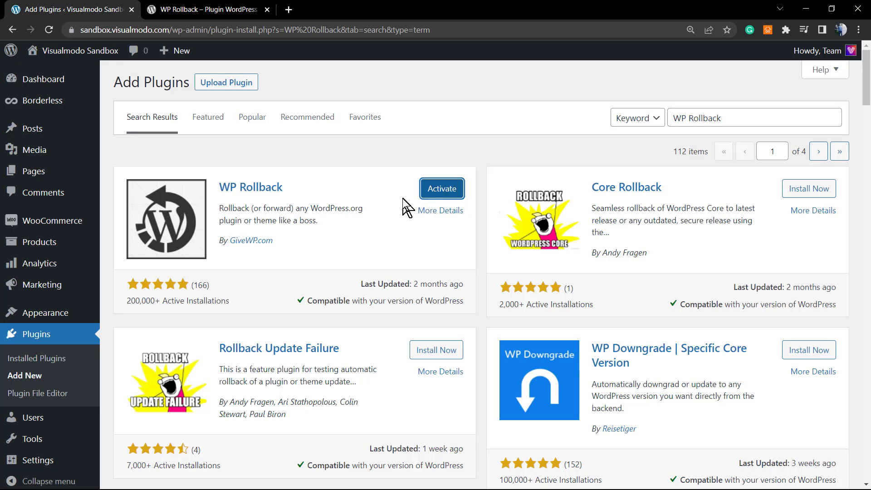
pyautogui.click(451, 195)
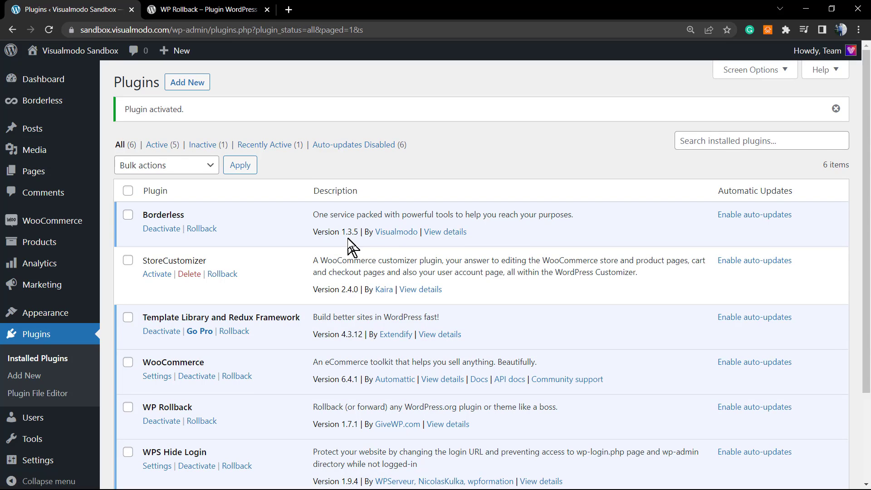
pyautogui.scroll(-1, 345, 242)
pyautogui.scroll(-2, 346, 239)
pyautogui.scroll(1, 350, 245)
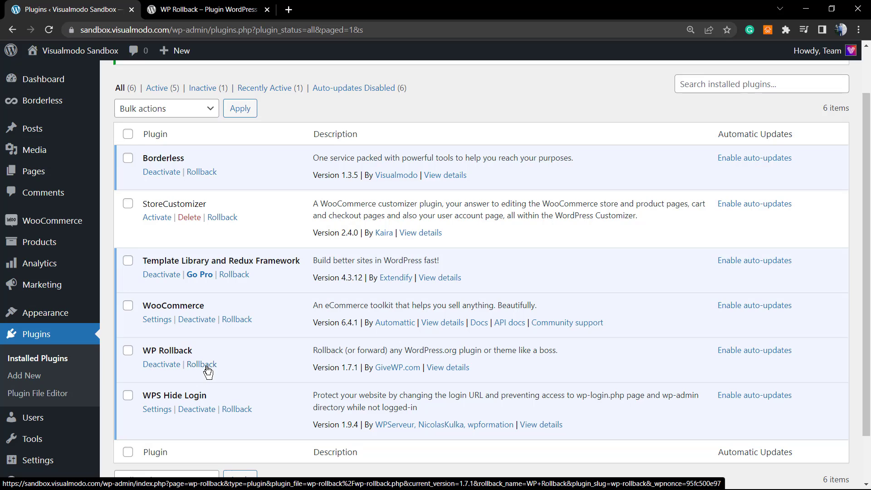
pyautogui.scroll(2, 206, 367)
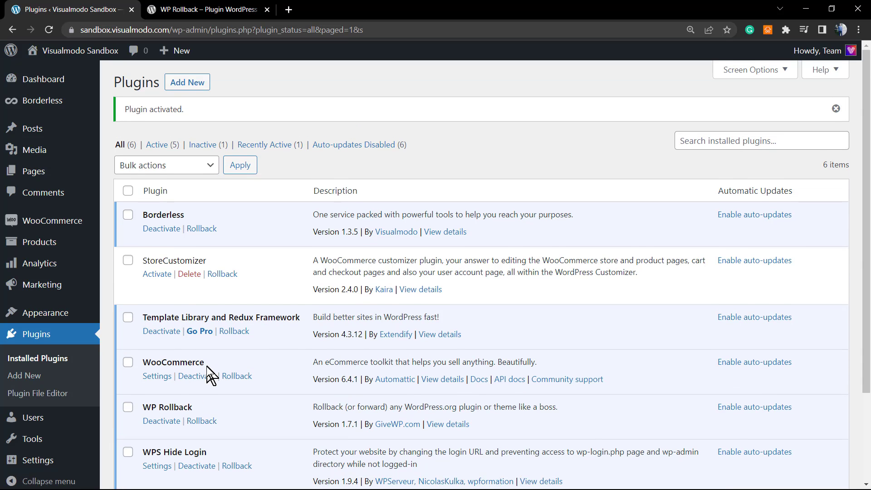
pyautogui.scroll(-3, 208, 365)
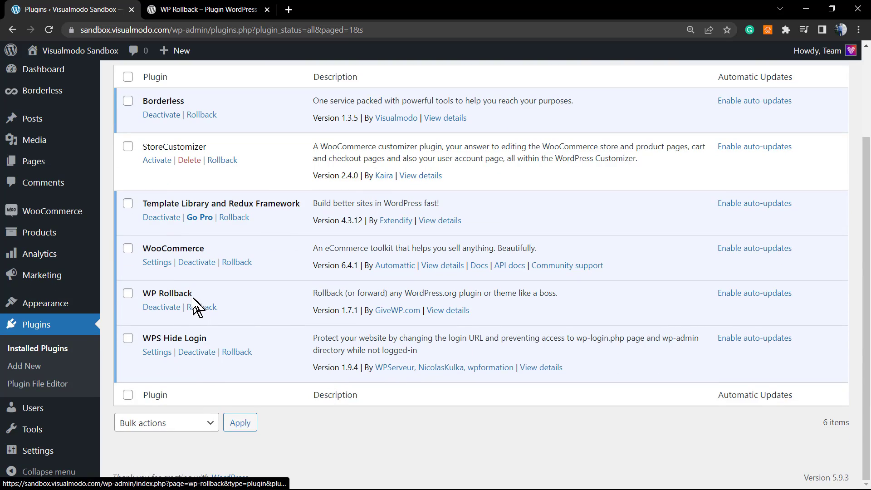
pyautogui.click(195, 307)
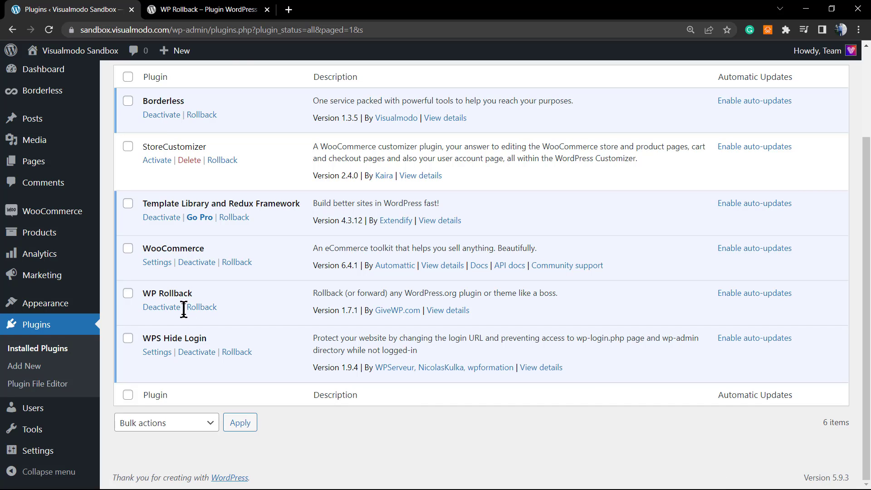
pyautogui.scroll(1, 183, 313)
pyautogui.scroll(1, 184, 309)
pyautogui.scroll(2, 184, 310)
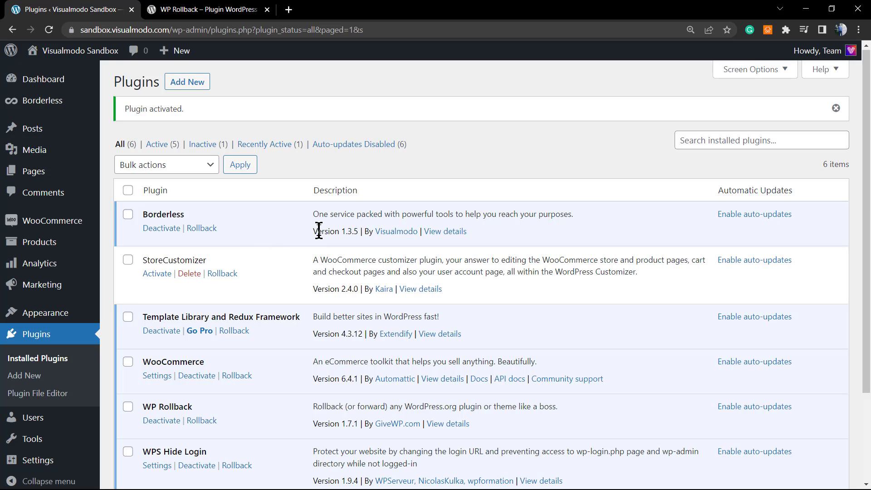
# - Open the list of rollback versions for the Borderless plugin
pyautogui.click(200, 229)
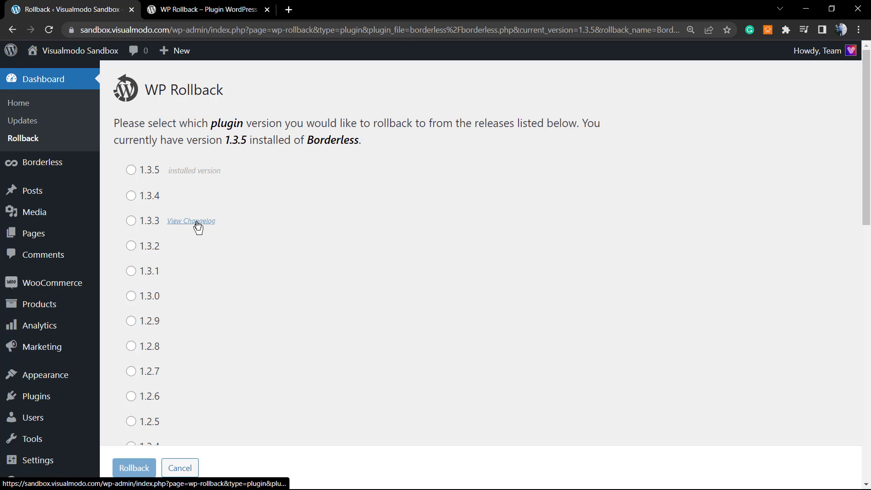
pyautogui.scroll(-6, 176, 311)
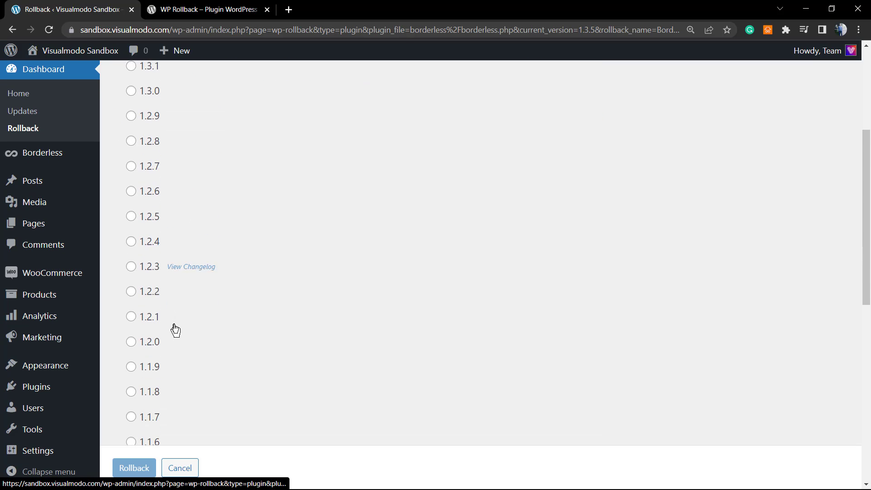
pyautogui.scroll(-8, 181, 327)
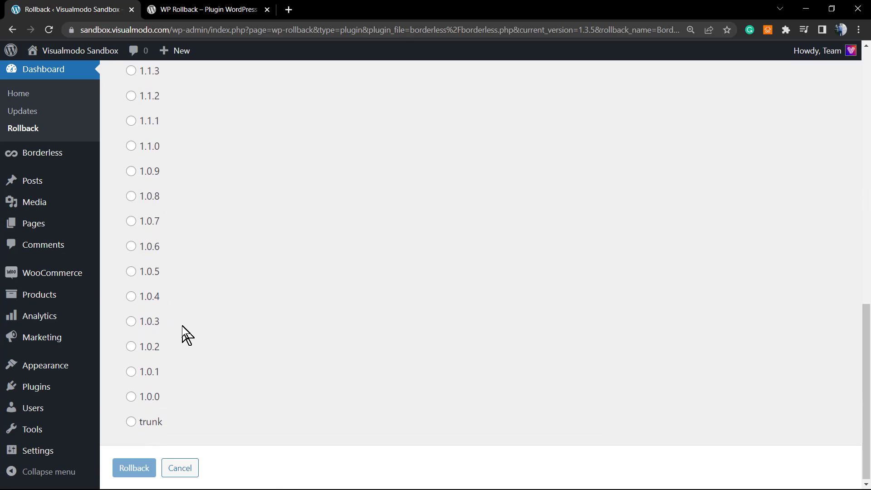
pyautogui.scroll(14, 182, 329)
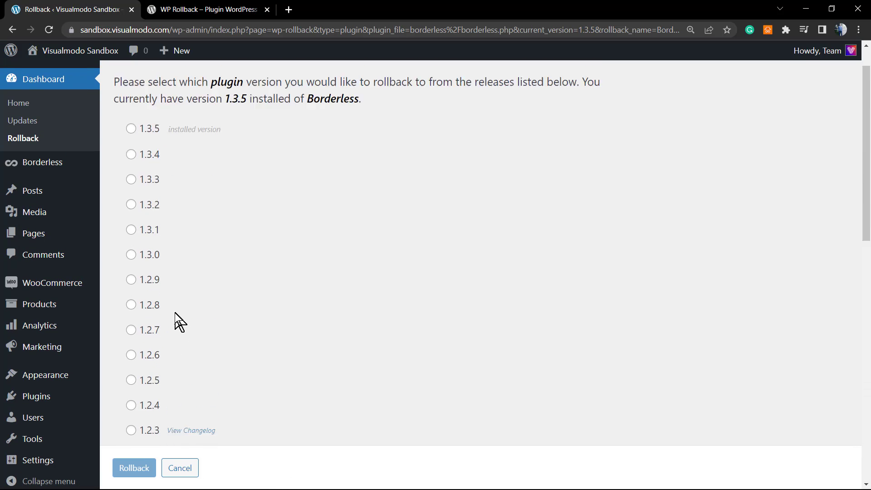
# - Select Borderless version 1.3.4 as the target and start the rollback
pyautogui.click(131, 196)
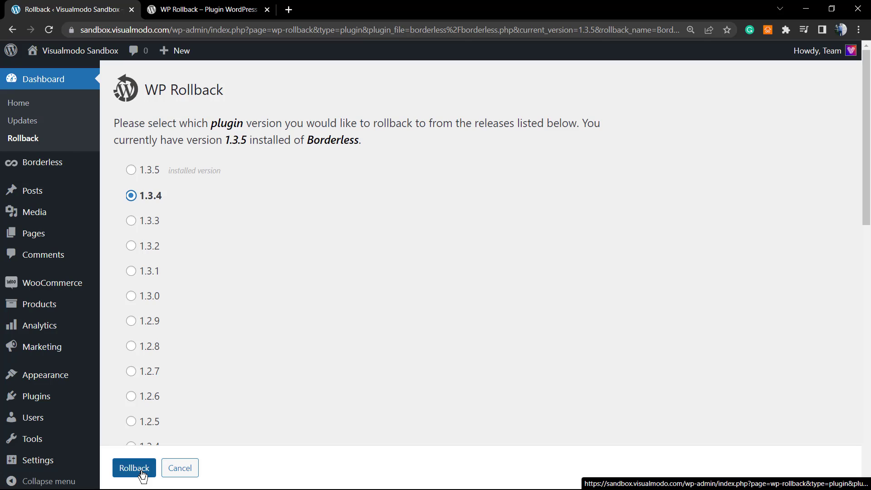
pyautogui.scroll(-4, 146, 281)
pyautogui.scroll(4, 148, 287)
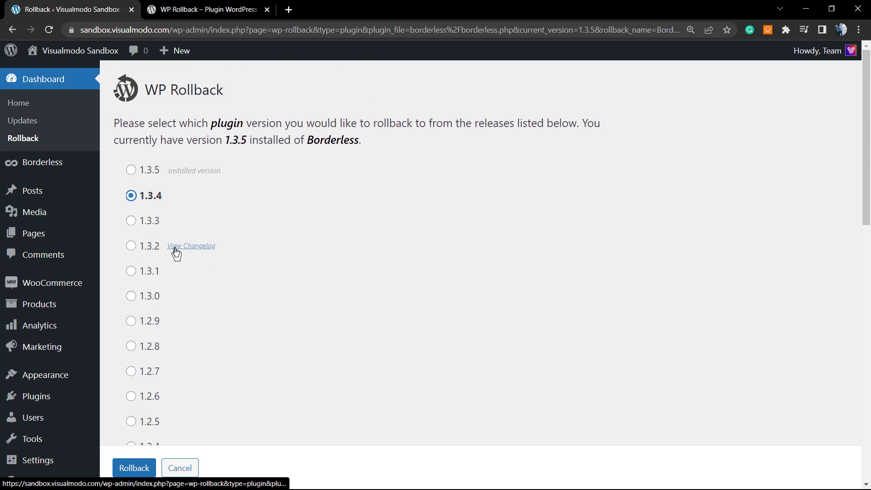
pyautogui.scroll(-12, 171, 272)
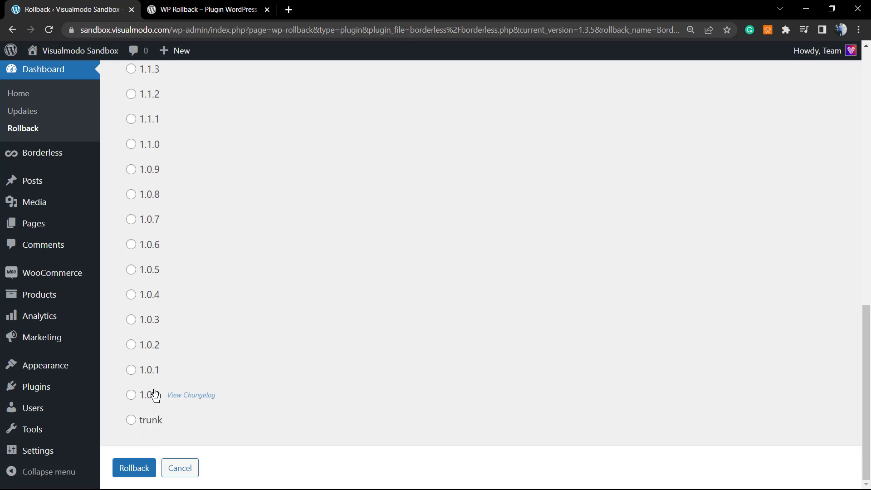
pyautogui.scroll(10, 156, 293)
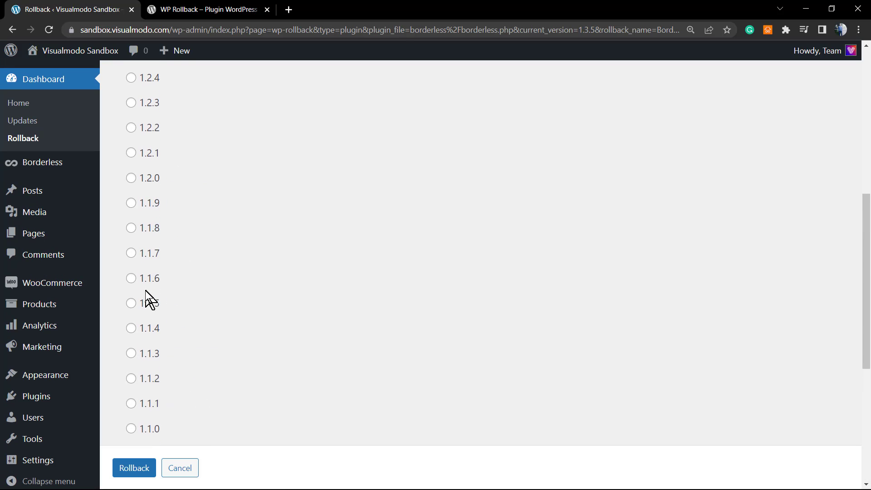
pyautogui.scroll(-10, 149, 299)
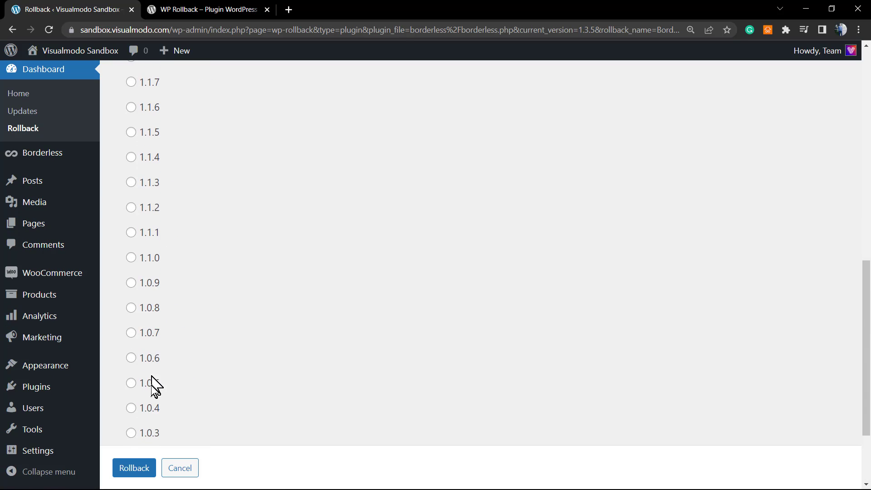
pyautogui.scroll(12, 133, 232)
pyautogui.click(142, 202)
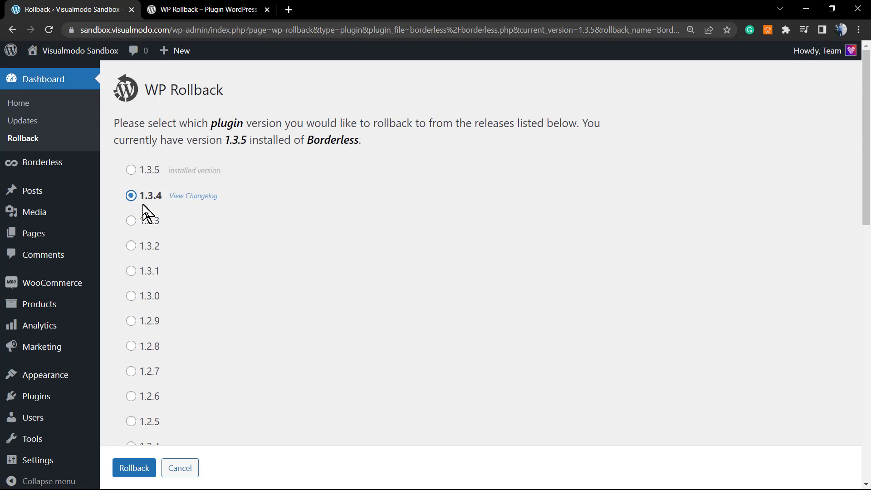
pyautogui.scroll(-1, 131, 408)
pyautogui.click(133, 473)
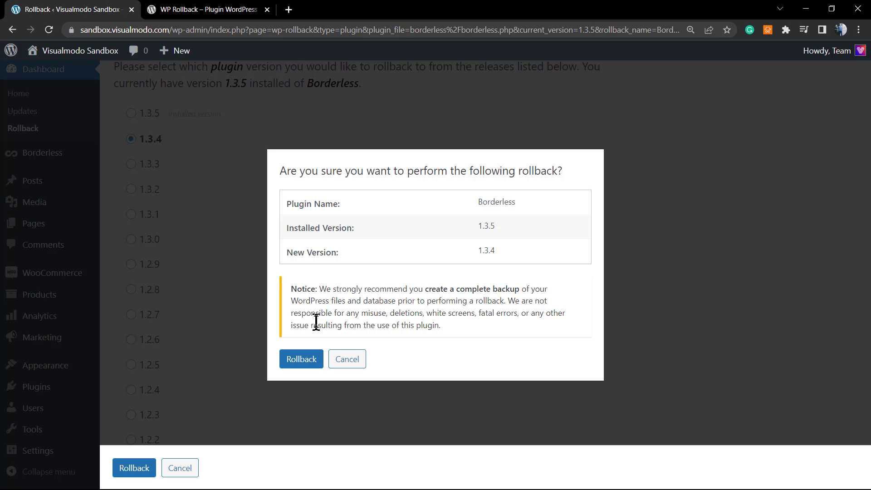
# - Confirm rolling Borderless back from 1.3.5 to 1.3.4
pyautogui.click(308, 366)
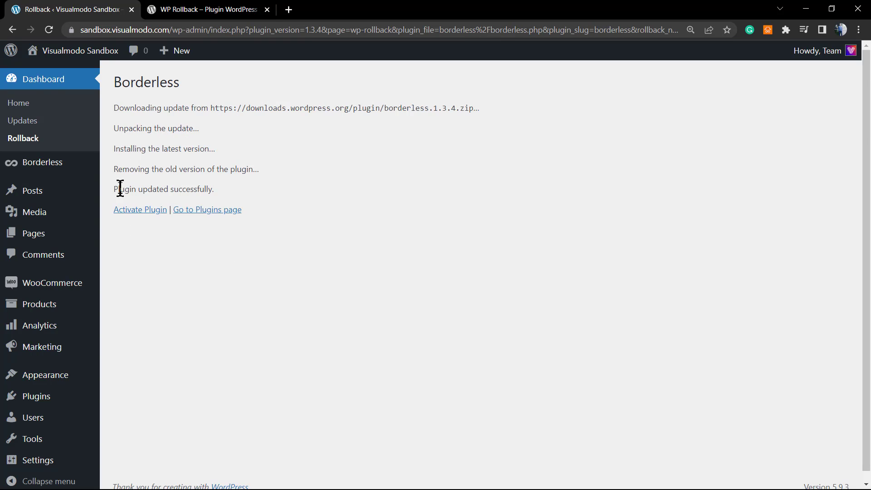
# - Review the rollback log messages, then activate the rolled-back Borderless 1.3.4
pyautogui.moveTo(217, 150); pyautogui.dragTo(185, 154)
pyautogui.click(202, 150)
pyautogui.tripleClick(138, 169)
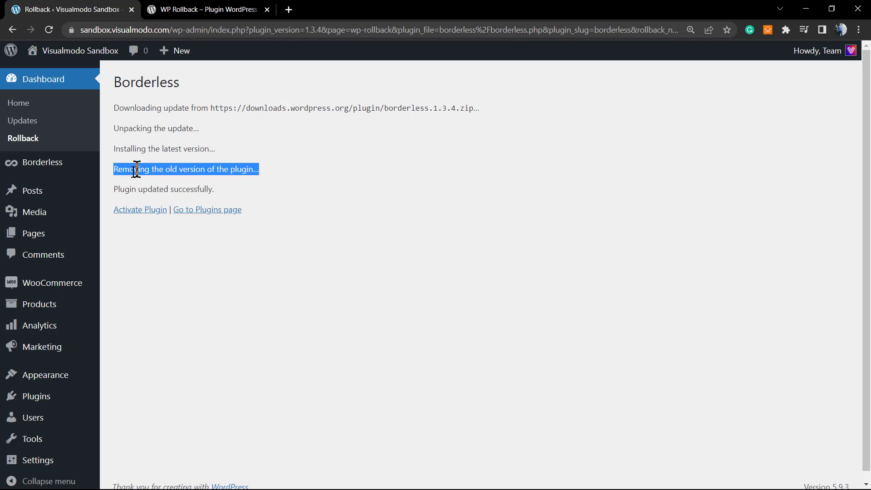
pyautogui.click(122, 171)
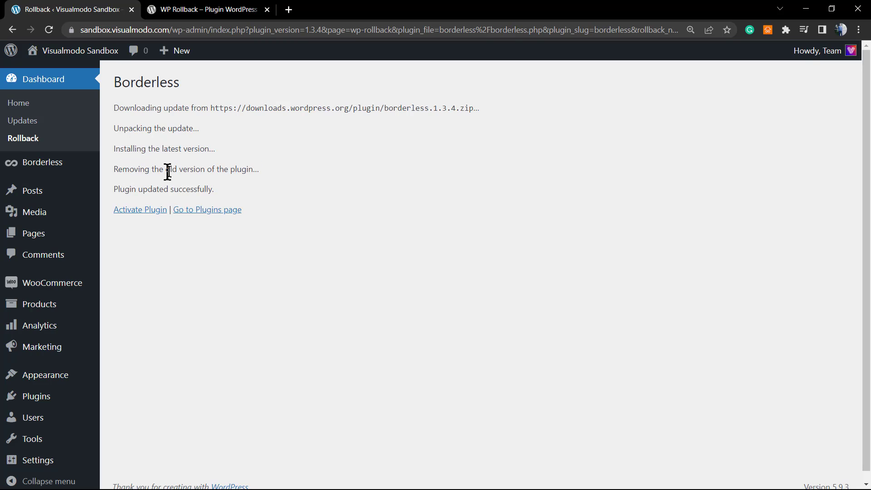
pyautogui.tripleClick(120, 192)
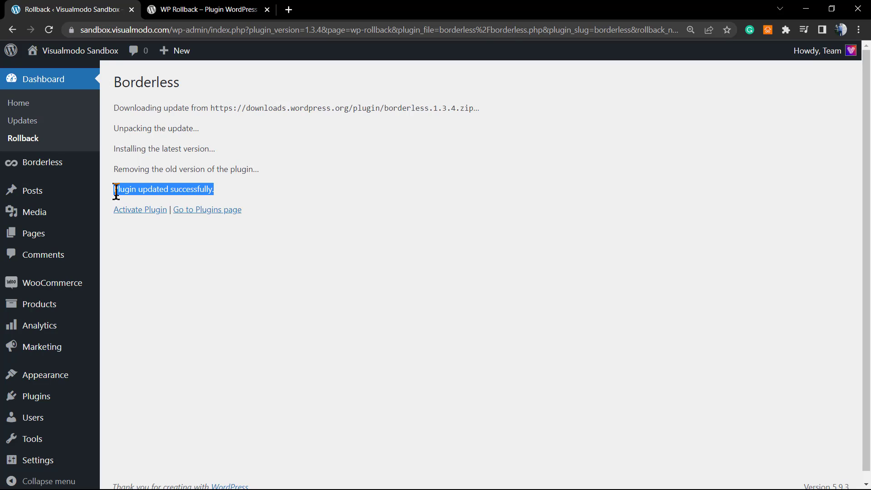
pyautogui.click(125, 210)
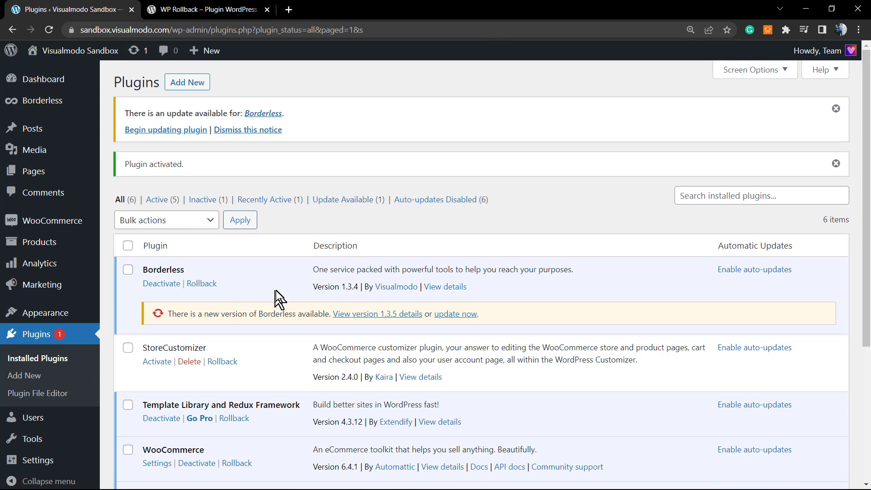
# - Verify the Borderless row in the Plugins list reads Version 1.3.4
pyautogui.moveTo(313, 286); pyautogui.dragTo(353, 288)
pyautogui.tripleClick(350, 288)
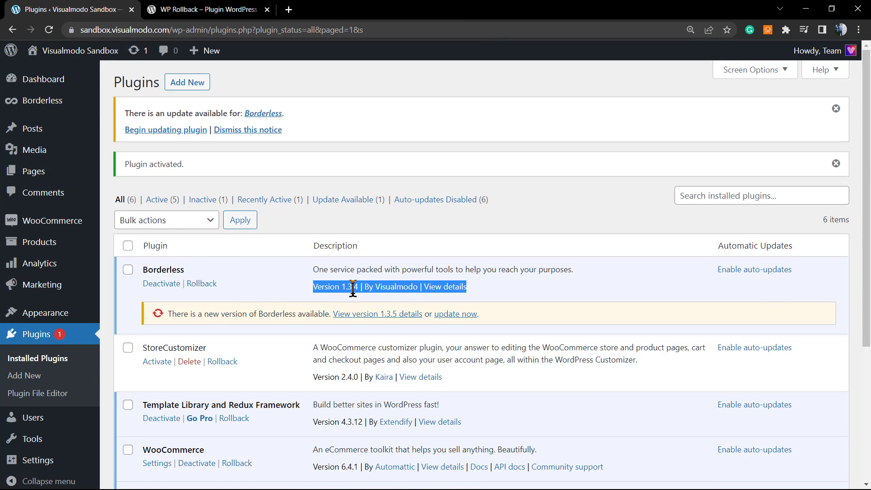
pyautogui.click(324, 289)
pyautogui.moveTo(313, 286); pyautogui.dragTo(359, 285)
pyautogui.click(358, 285)
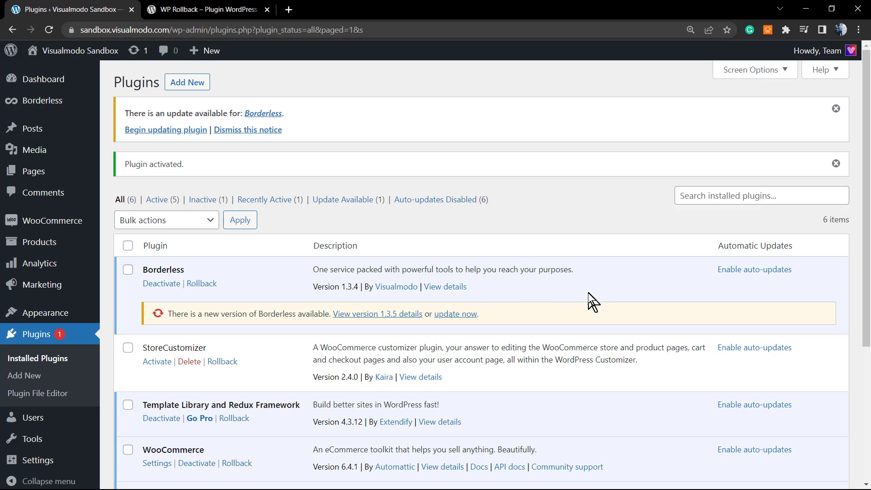
pyautogui.moveTo(792, 270); pyautogui.dragTo(812, 277)
# - Open WooCommerce's list of rollback versions on the WP Rollback page
pyautogui.scroll(-3, 386, 319)
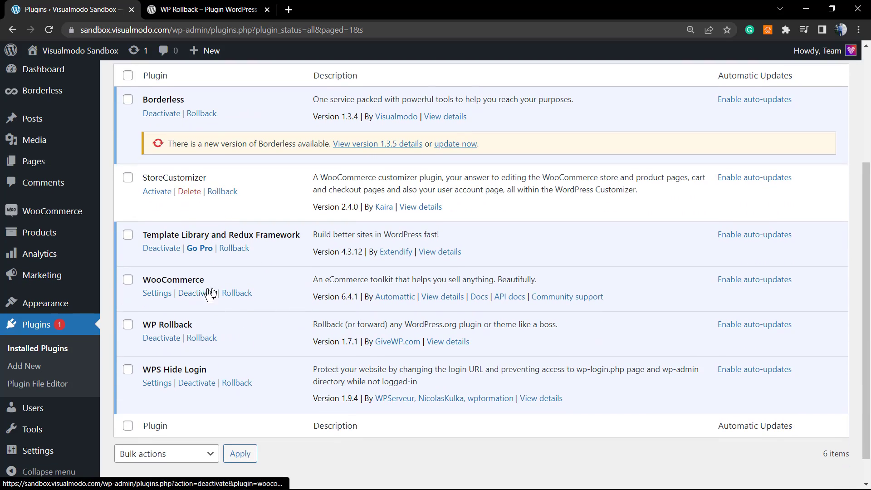
pyautogui.click(242, 296)
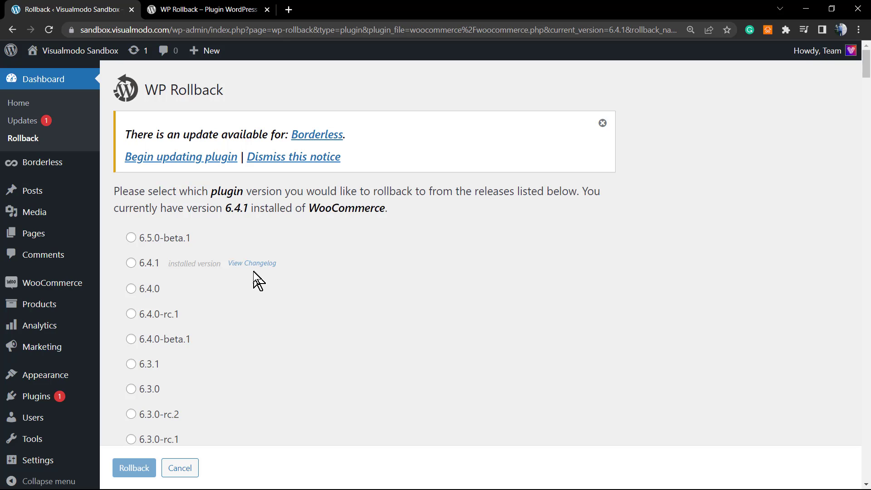
pyautogui.scroll(-1, 247, 292)
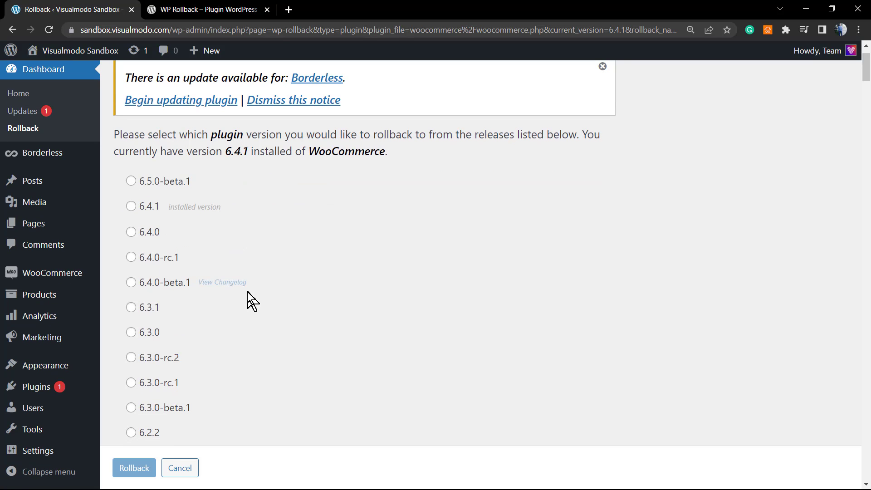
pyautogui.scroll(1, 247, 292)
pyautogui.scroll(1, 248, 293)
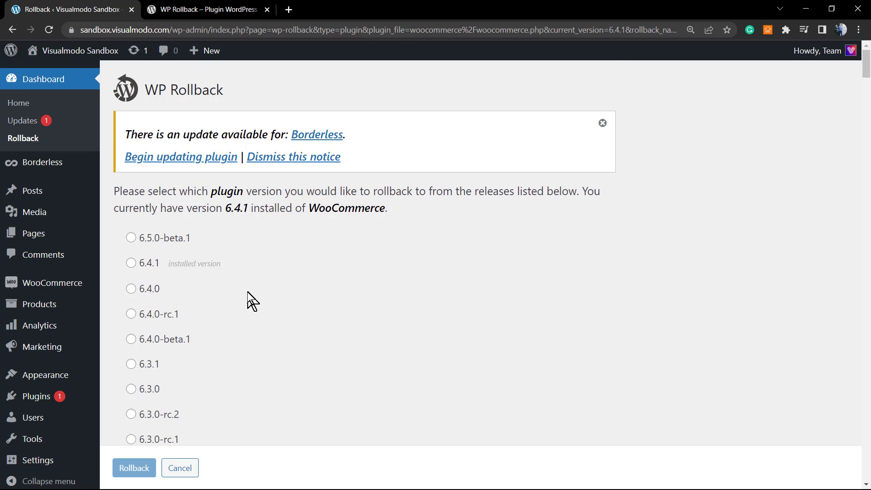
pyautogui.scroll(-1, 231, 288)
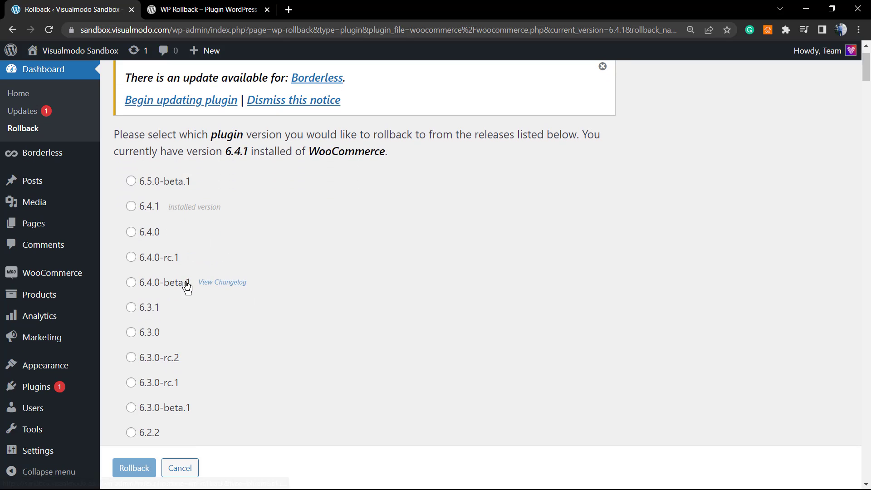
# - Choose WooCommerce version 6.3.0 and dismiss the Borderless update notice
pyautogui.click(136, 333)
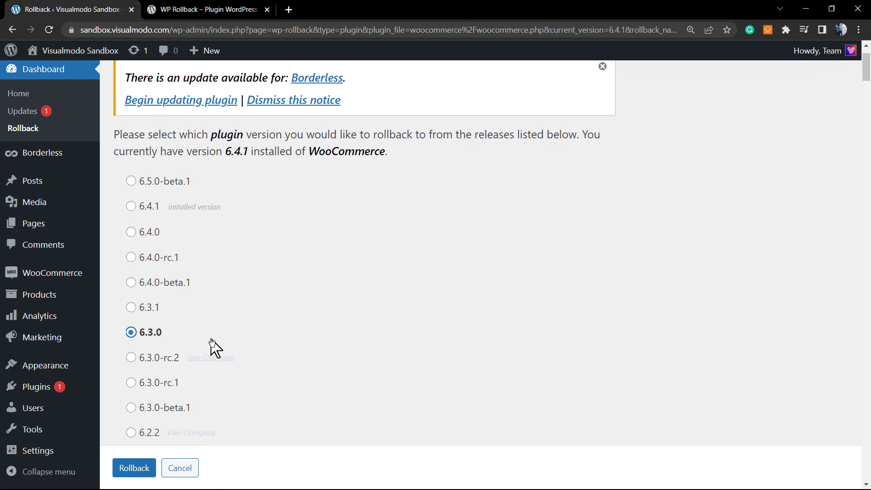
pyautogui.scroll(1, 211, 333)
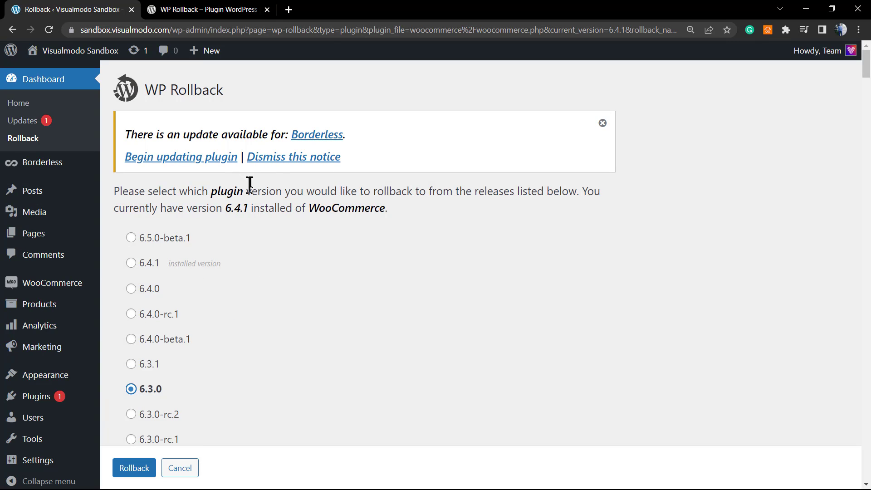
pyautogui.click(282, 158)
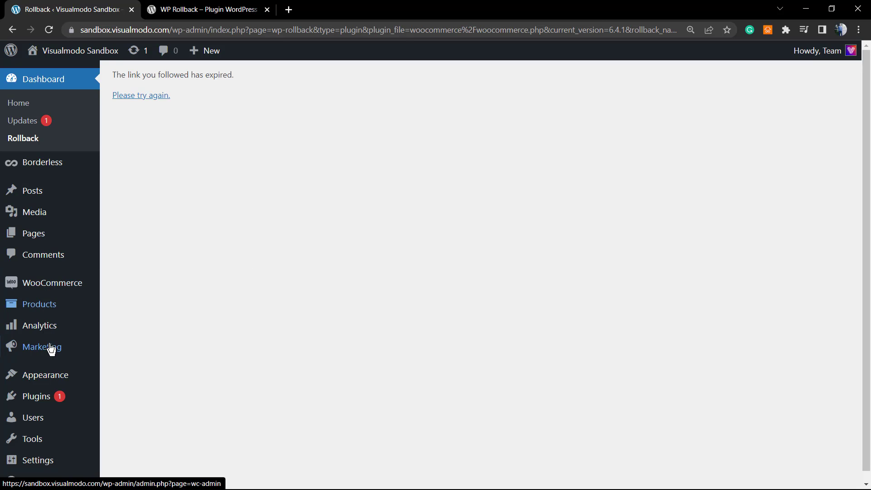
# - Open the Anzu 0.3.1 theme details under Appearance and launch its version rollback
pyautogui.click(65, 382)
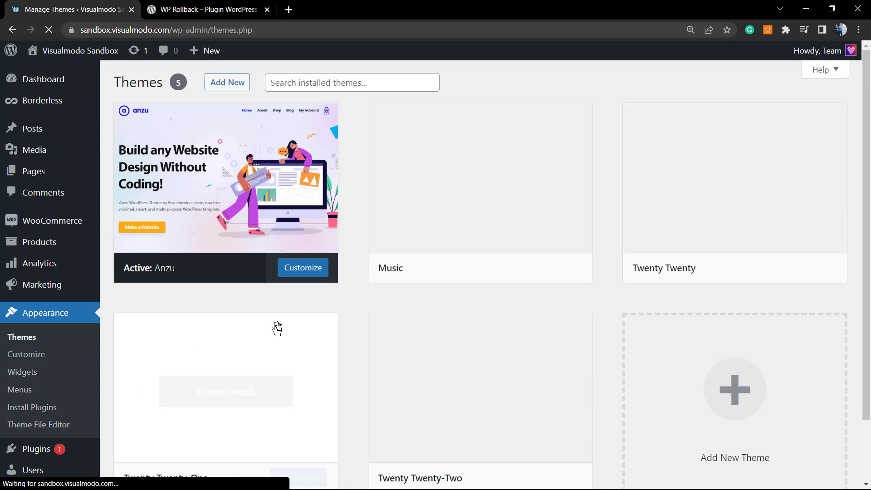
pyautogui.moveTo(297, 253)
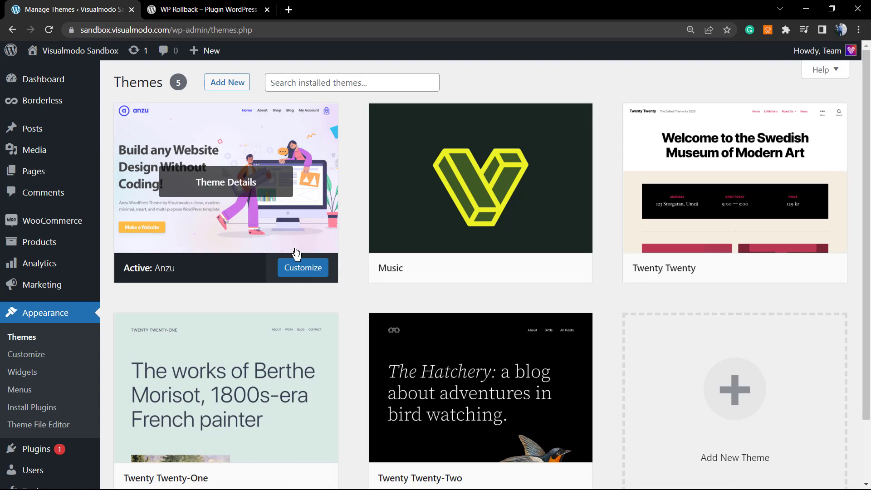
pyautogui.click(224, 181)
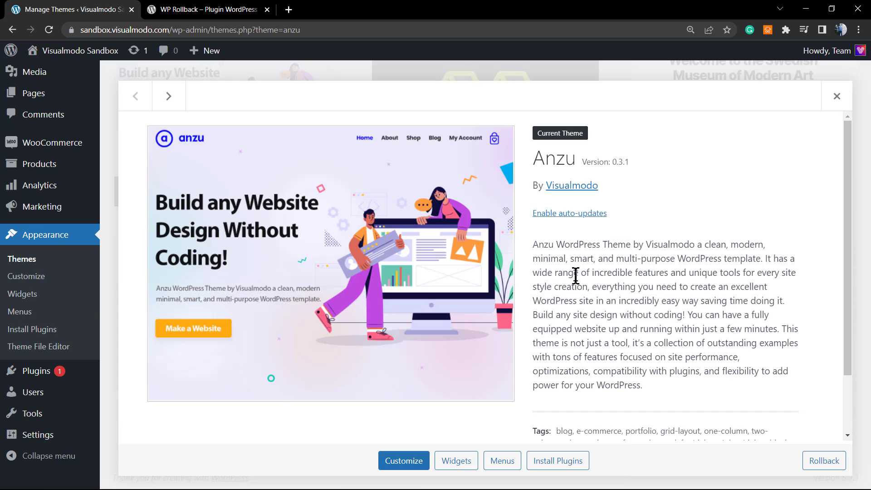
pyautogui.scroll(-1, 576, 275)
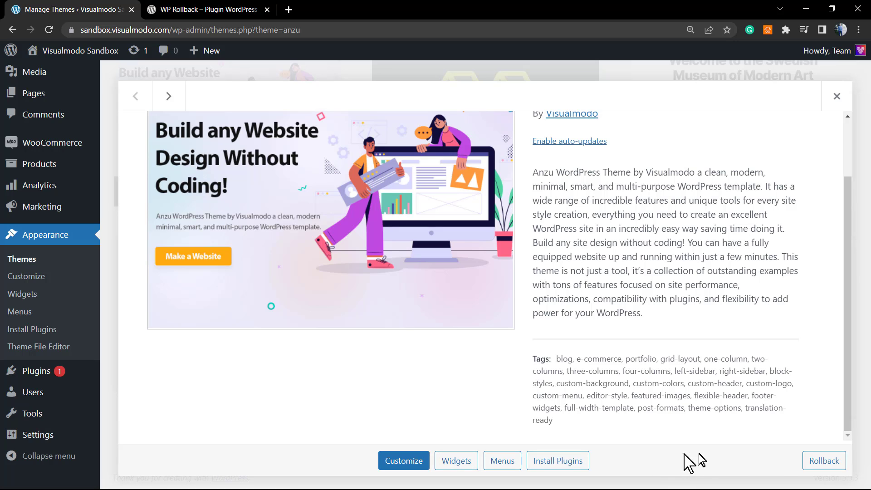
pyautogui.click(838, 471)
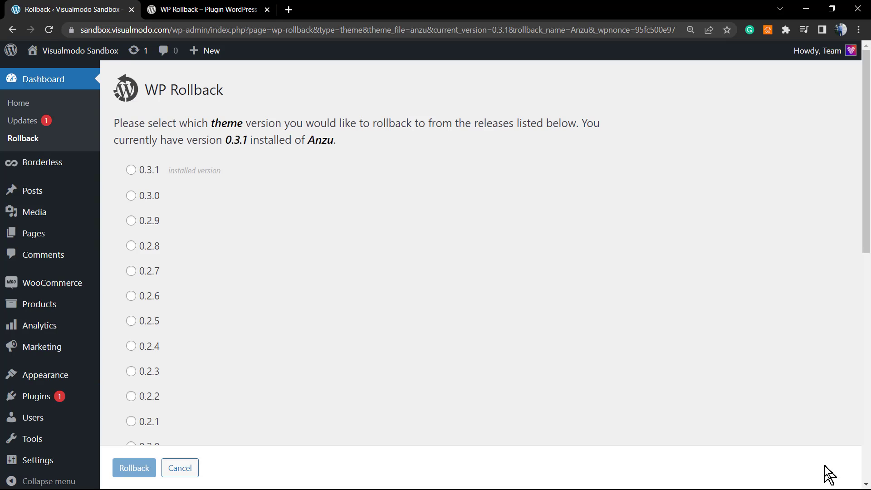
# - Roll the Anzu theme back from 0.3.1 to version 0.3.0 and confirm
pyautogui.scroll(-10, 191, 297)
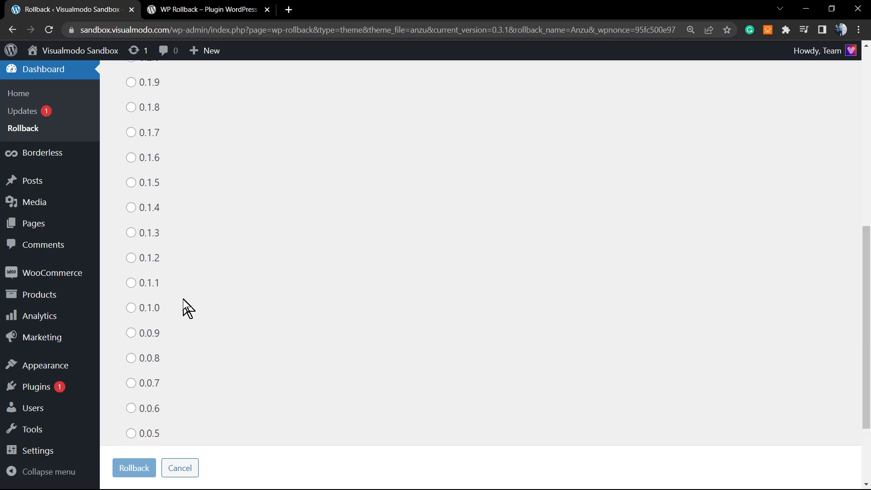
pyautogui.scroll(10, 182, 307)
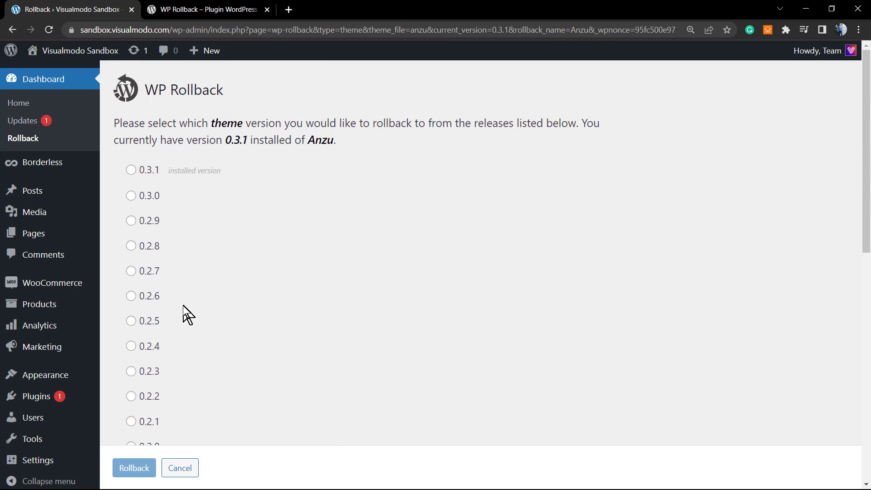
pyautogui.click(135, 197)
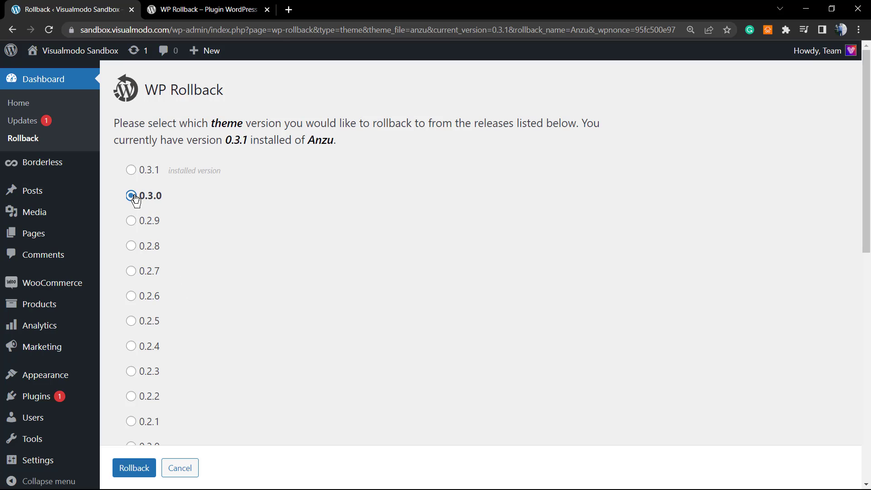
pyautogui.click(136, 471)
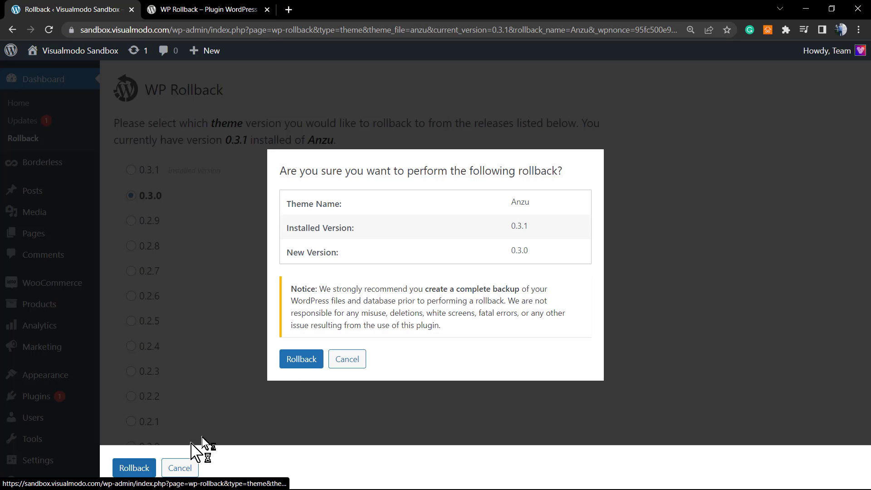
pyautogui.click(288, 365)
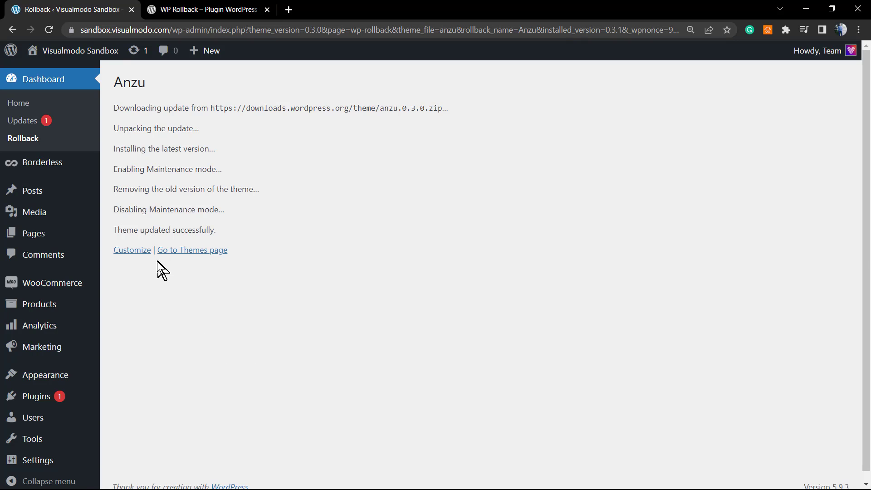
# - Check Anzu's theme details show 0.3.0 with 0.3.1 offered as an update
pyautogui.moveTo(54, 386)
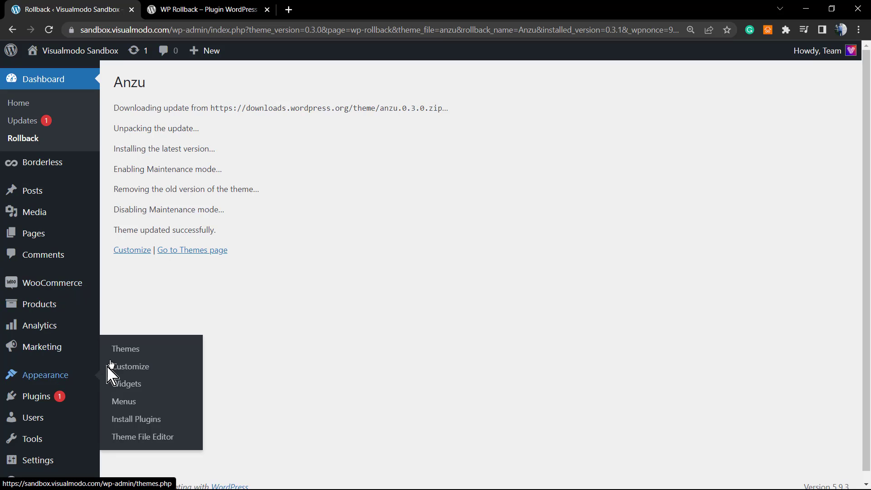
pyautogui.click(117, 346)
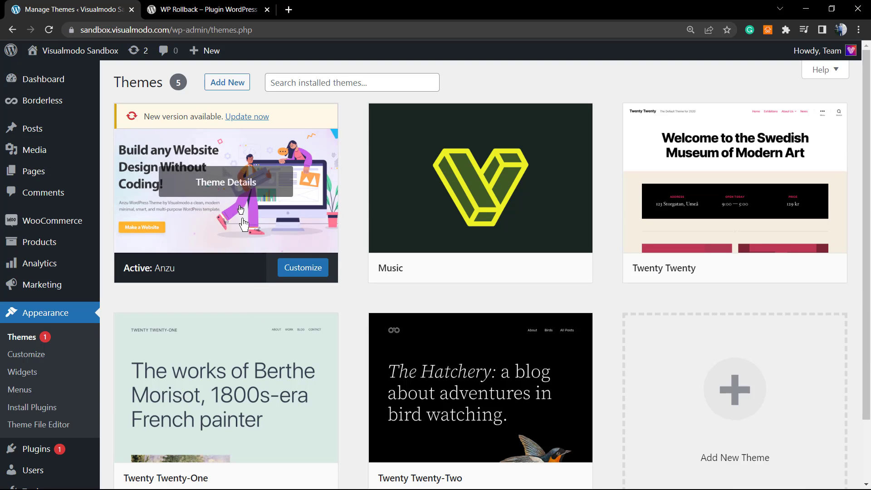
pyautogui.click(230, 183)
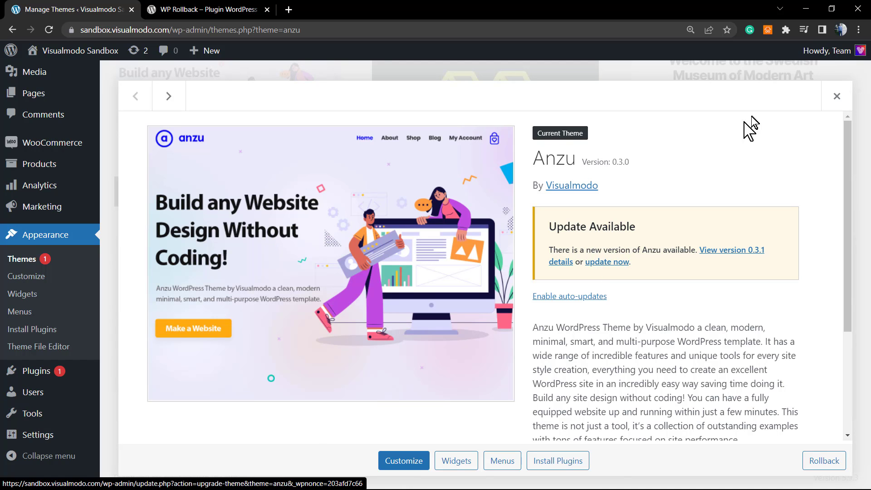
pyautogui.click(836, 96)
pyautogui.scroll(2, 317, 167)
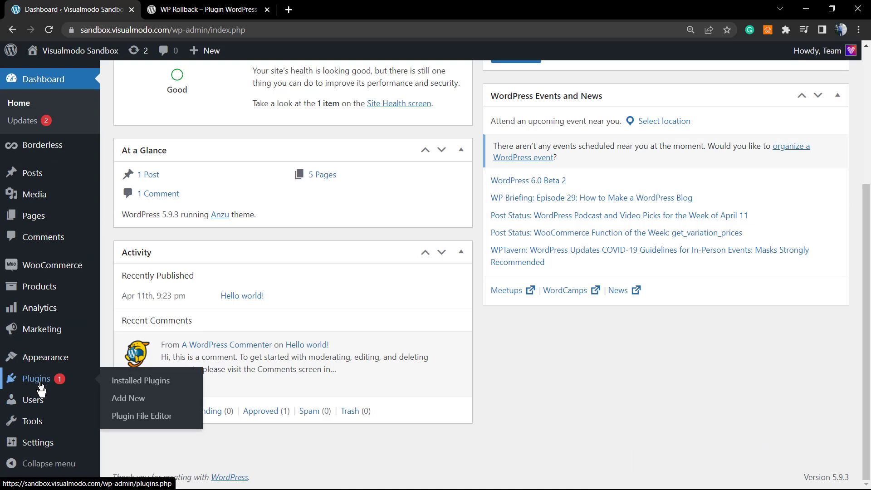
# - Open the WP Rollback plugin's own version list, from installed 1.7.1 down to 1.0
pyautogui.scroll(-1, 254, 309)
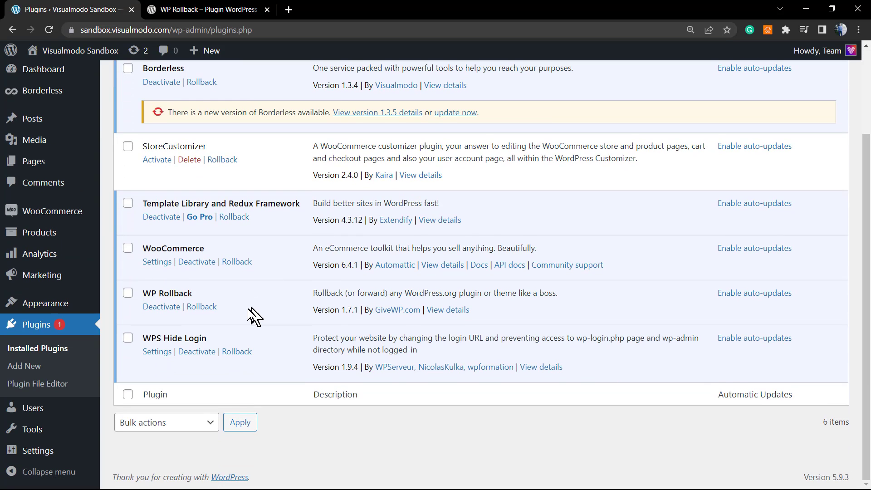
pyautogui.click(200, 307)
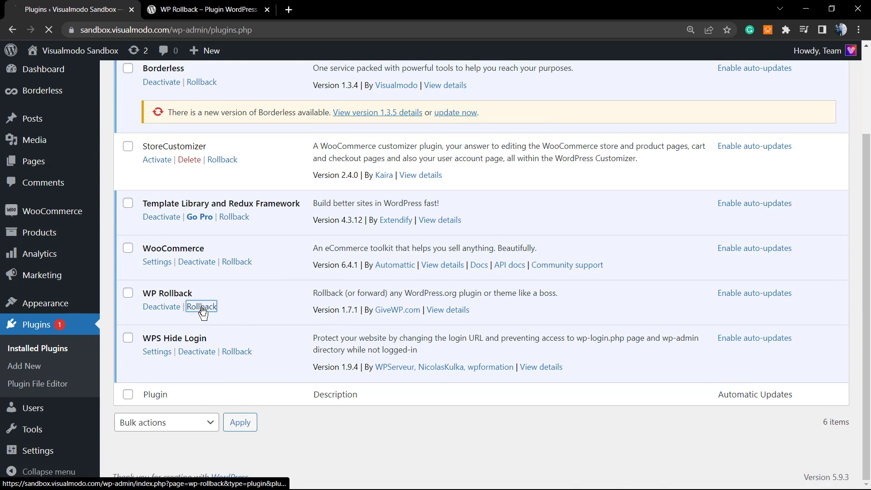
pyautogui.scroll(-2, 216, 315)
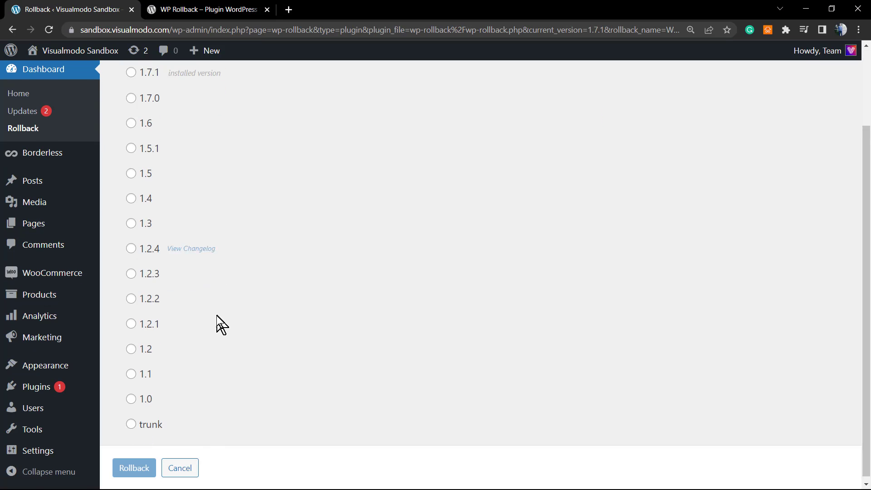
pyautogui.scroll(2, 216, 317)
pyautogui.scroll(1, 217, 315)
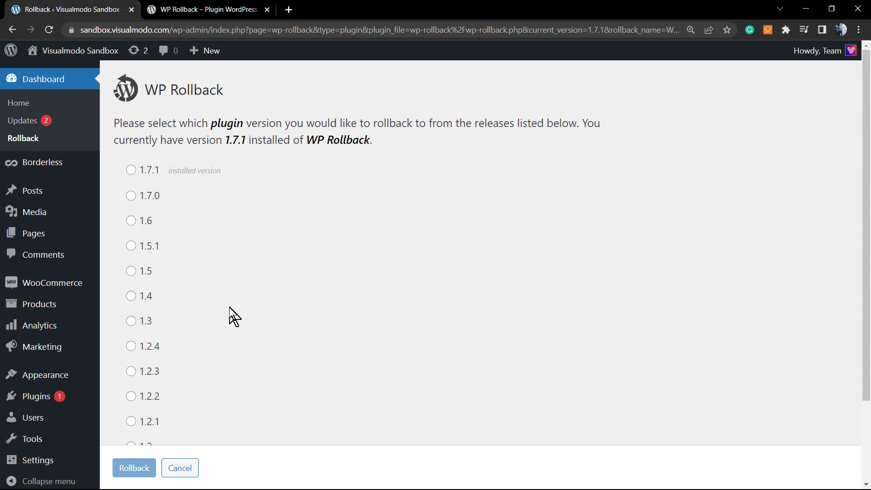